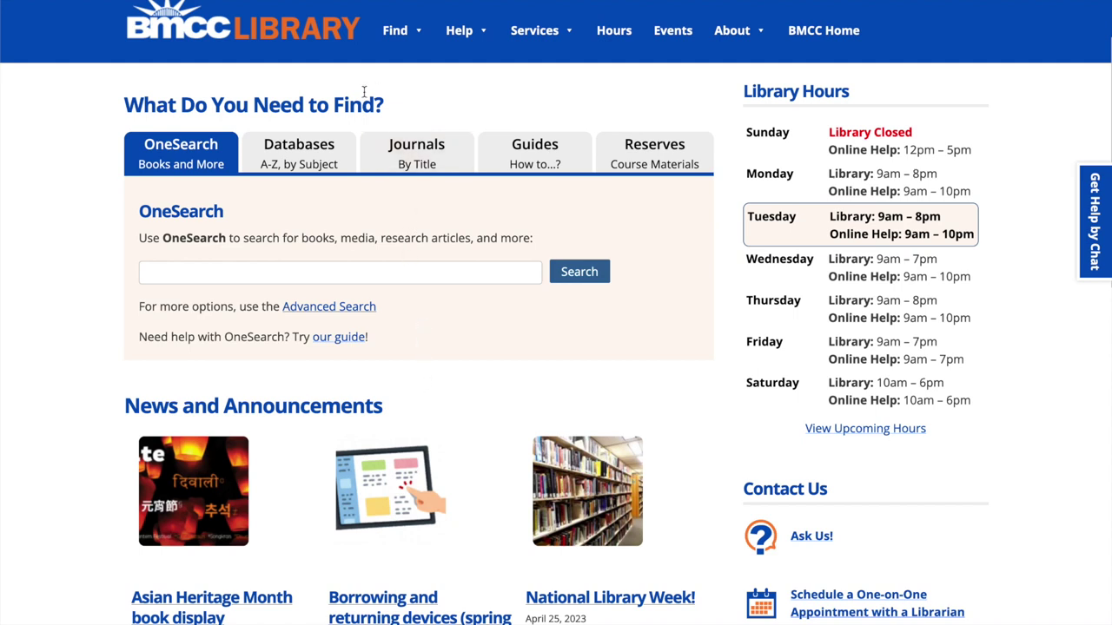
Step: Show the Databases A-Z and Databases by Subject options on the BMCC Library home page
{"action": "left_click", "coordinate": [340, 159]}
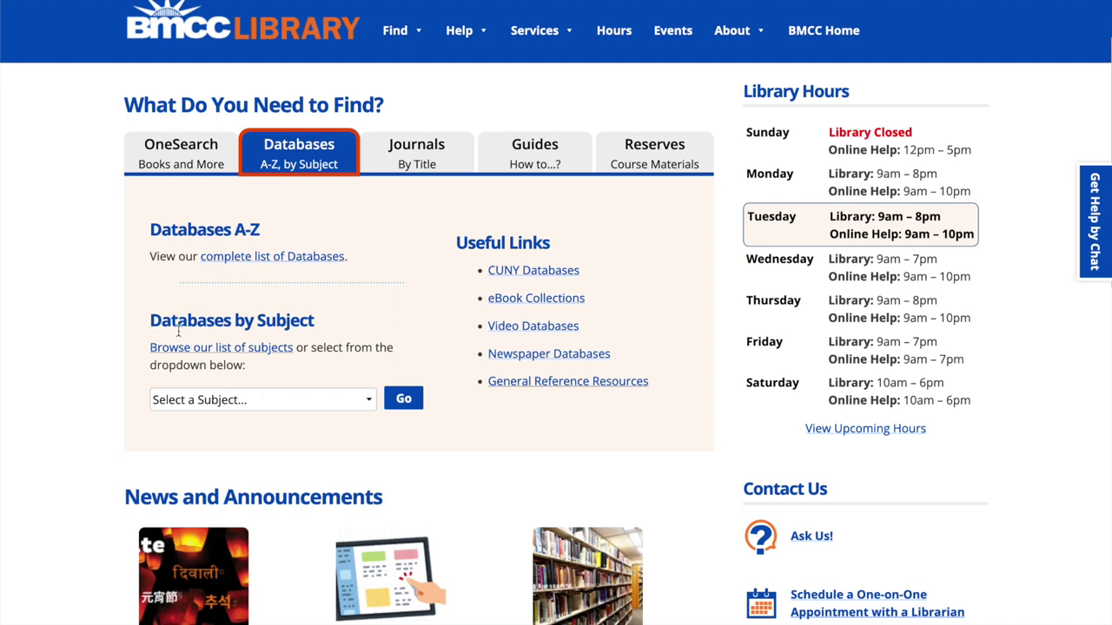
Step: List the BMCC Library databases for the Gender and Women's Studies subject
{"action": "left_click", "coordinate": [371, 399]}
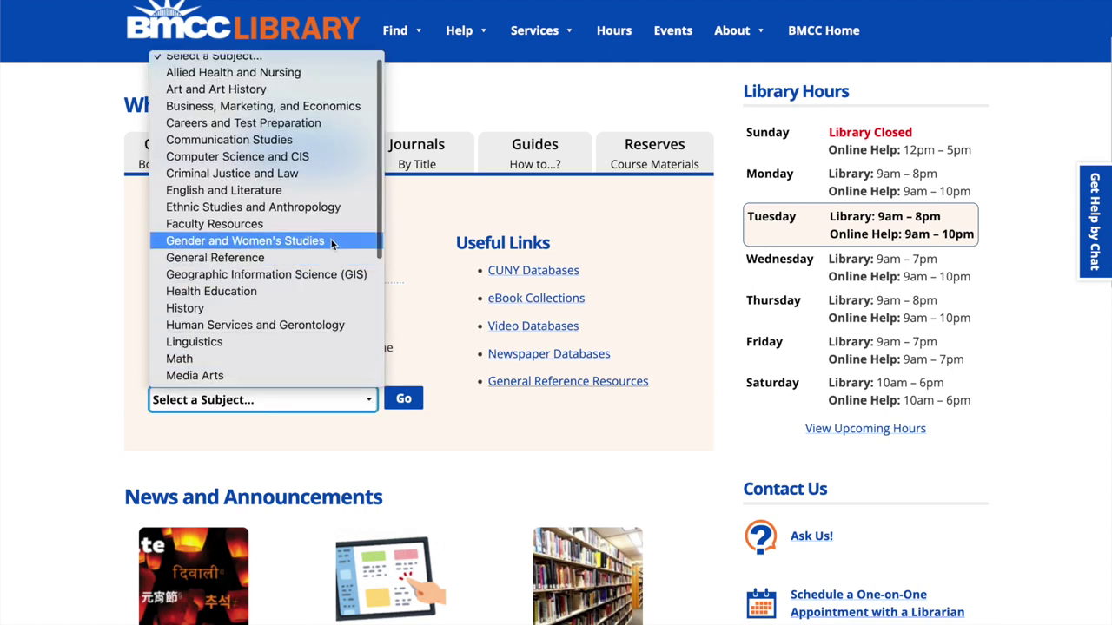
{"action": "left_click", "coordinate": [331, 241]}
{"action": "left_click", "coordinate": [403, 400]}
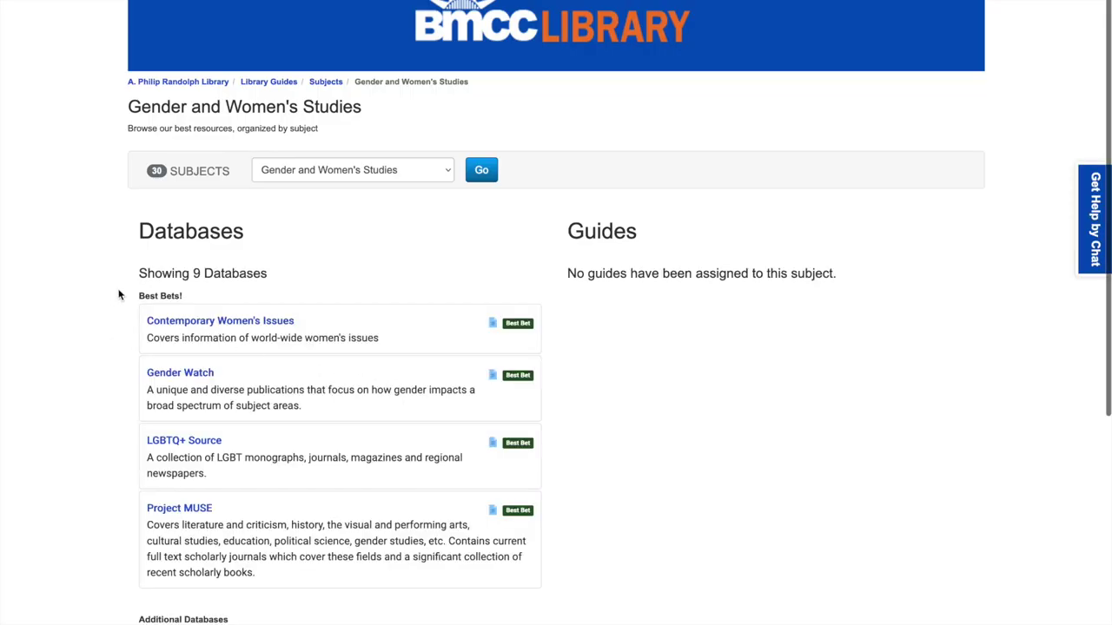
Step: Open the Contemporary Women's Issues database from the subject list
{"action": "scroll", "coordinate": [130, 496], "scroll_direction": "down", "scroll_amount": 3}
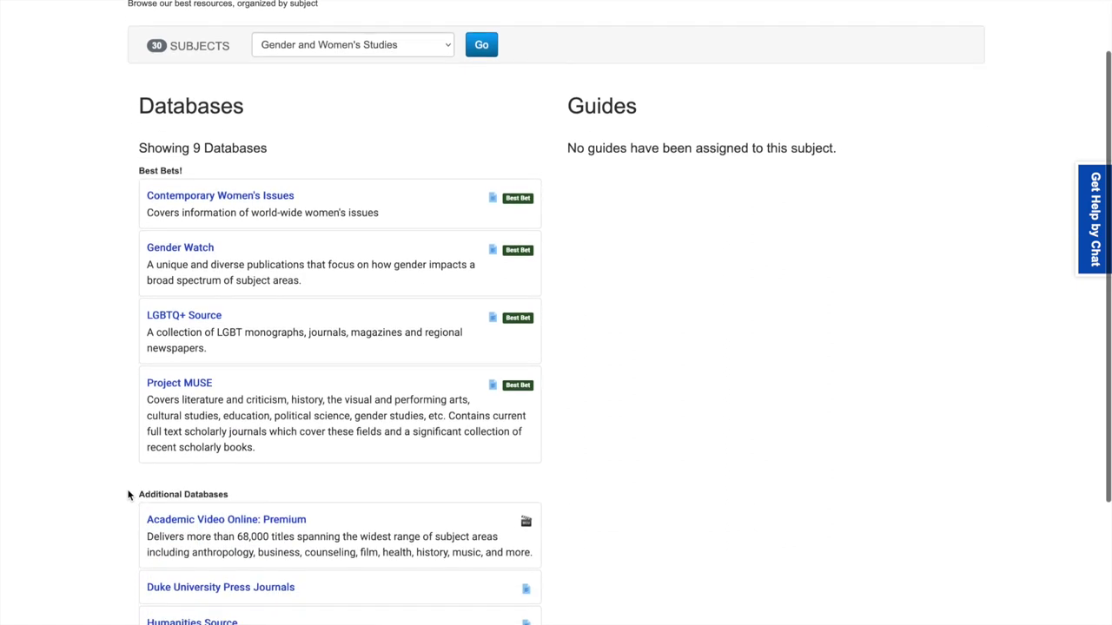
{"action": "scroll", "coordinate": [129, 492], "scroll_direction": "up", "scroll_amount": 3}
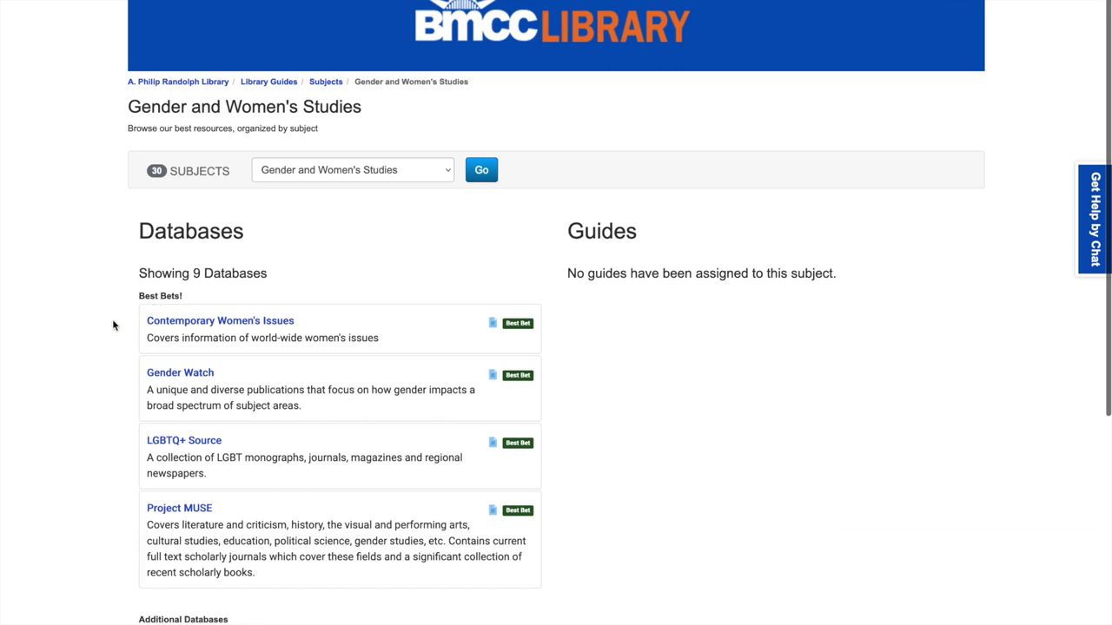
{"action": "left_click", "coordinate": [174, 329]}
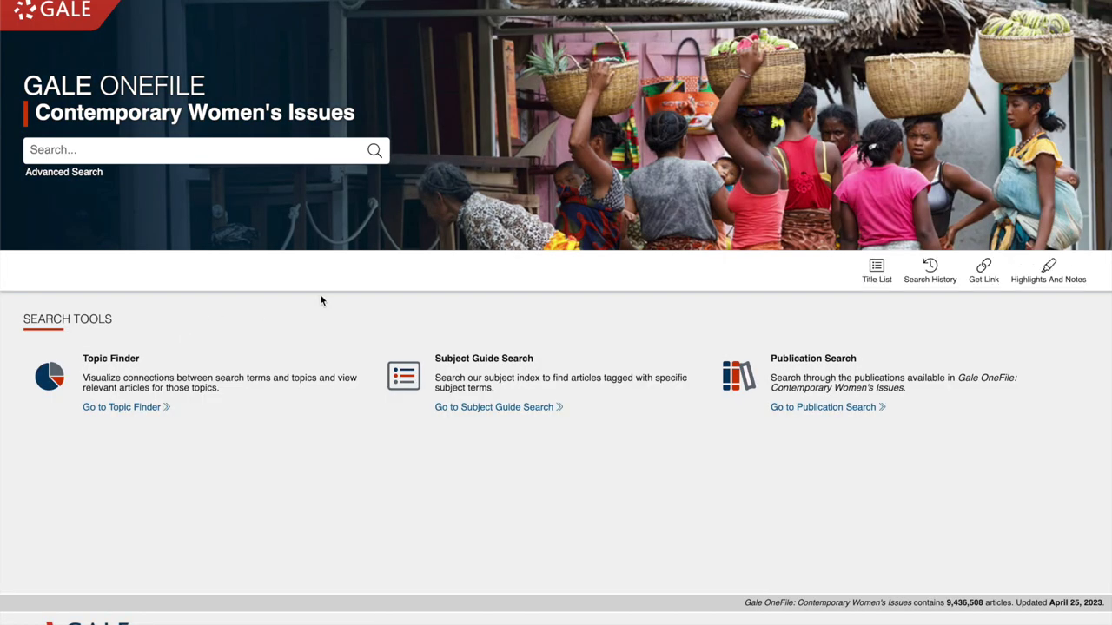
Step: Search Gale OneFile for 'Domestic violence' to get the full-text results
{"action": "key", "text": "alt+Left"}
{"action": "left_click", "coordinate": [93, 152]}
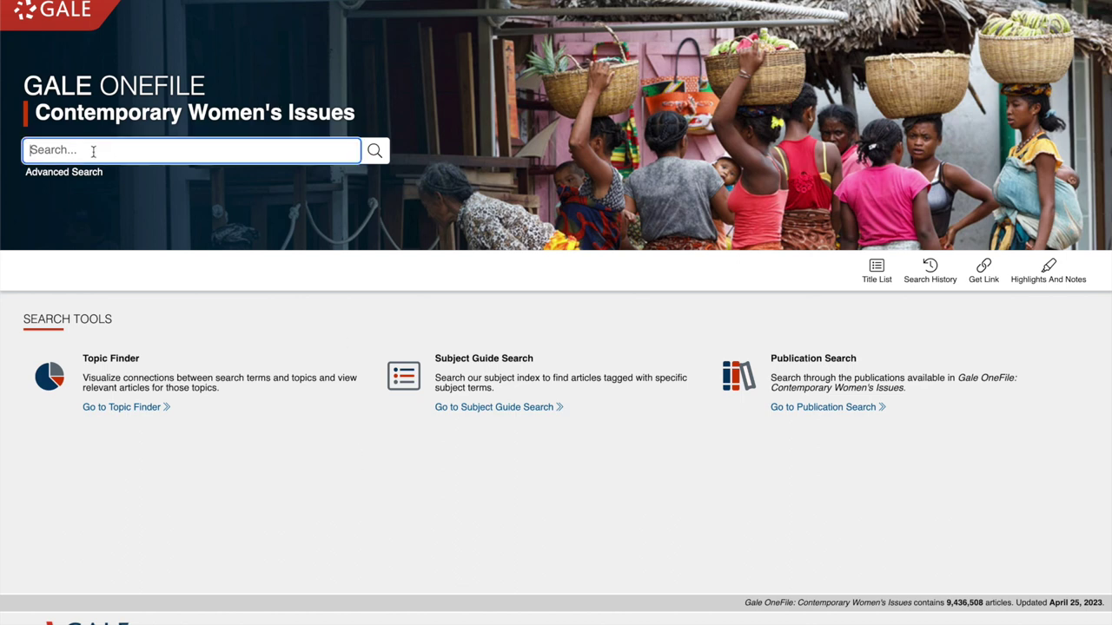
{"action": "type", "text": "Domestic"}
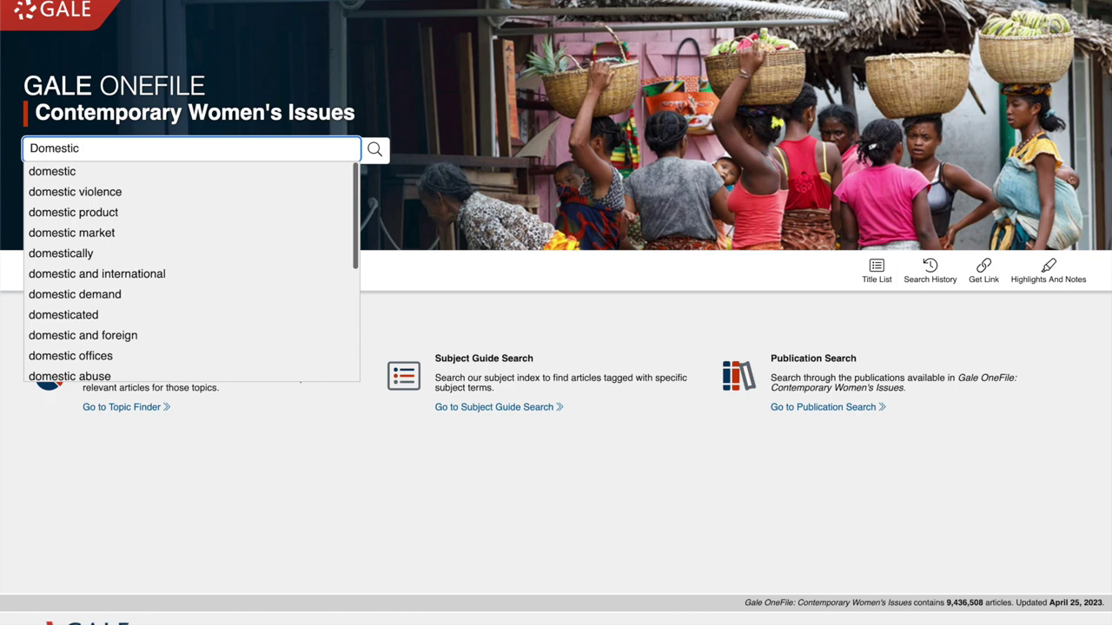
{"action": "type", "text": " violence"}
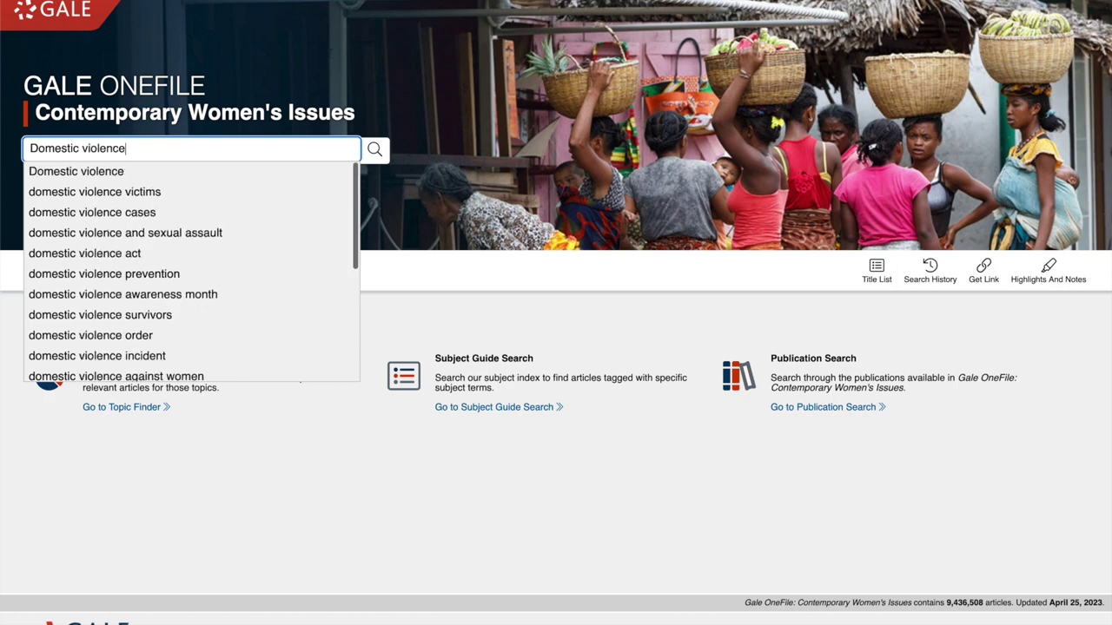
{"action": "key", "text": "Return"}
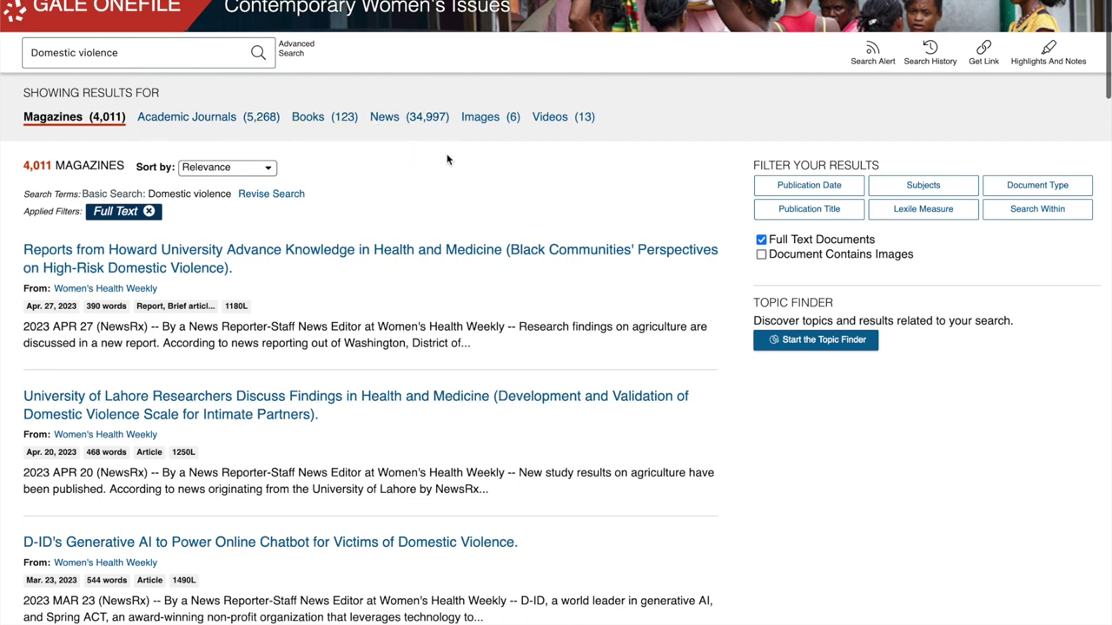
Step: Apply a publication date range of 04/01/2013 to 04/25/2023 to the results
{"action": "left_click", "coordinate": [829, 185]}
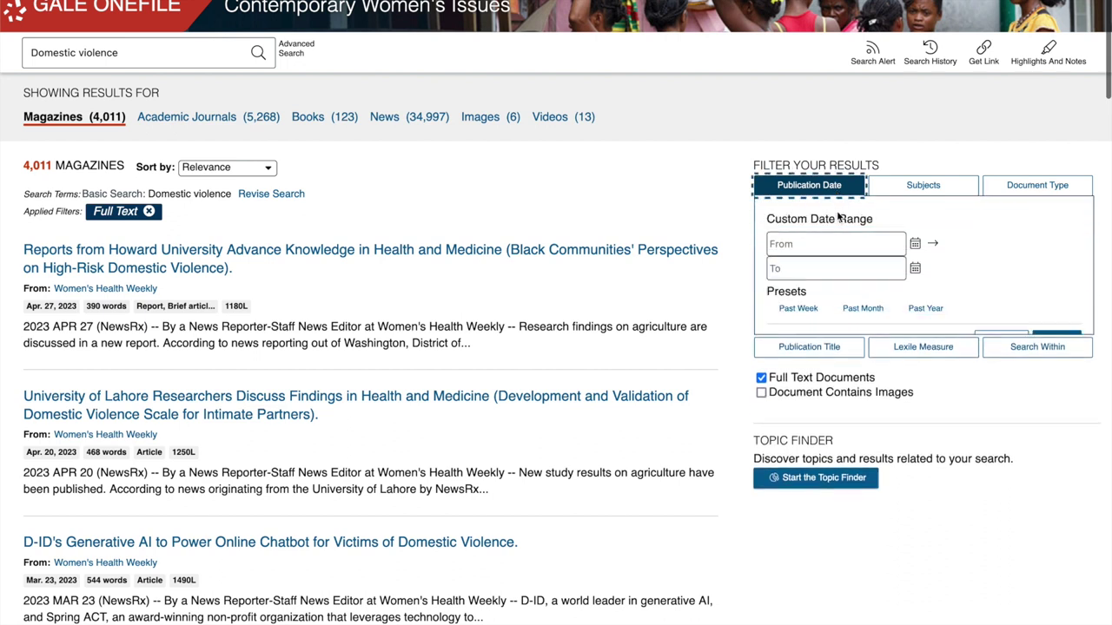
{"action": "left_click", "coordinate": [917, 247]}
{"action": "left_click", "coordinate": [899, 272]}
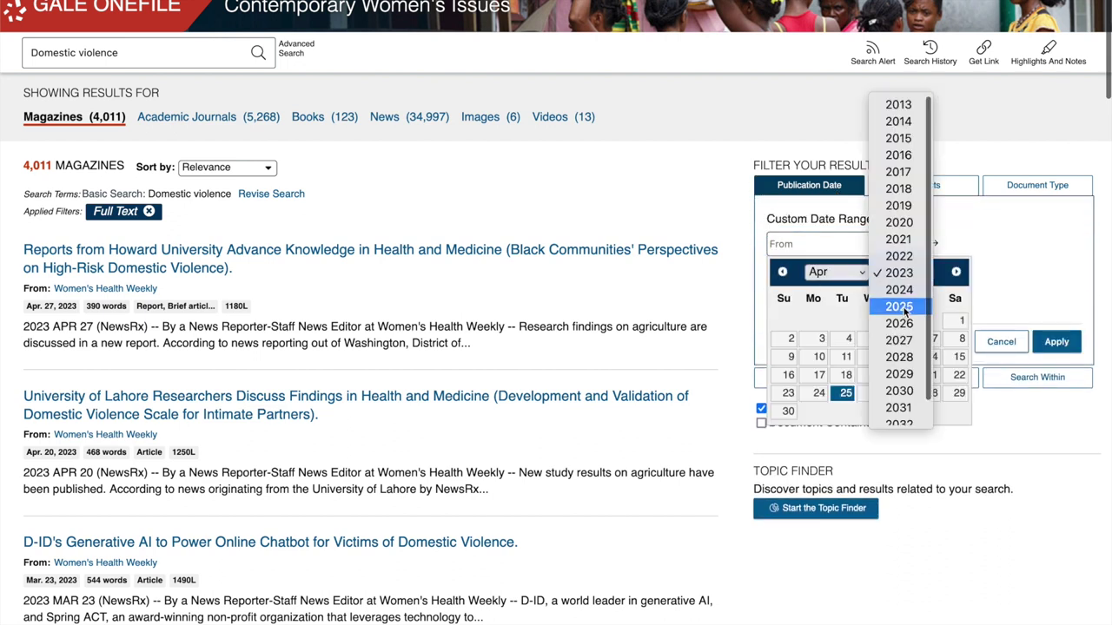
{"action": "left_click", "coordinate": [898, 105]}
{"action": "left_click", "coordinate": [822, 320]}
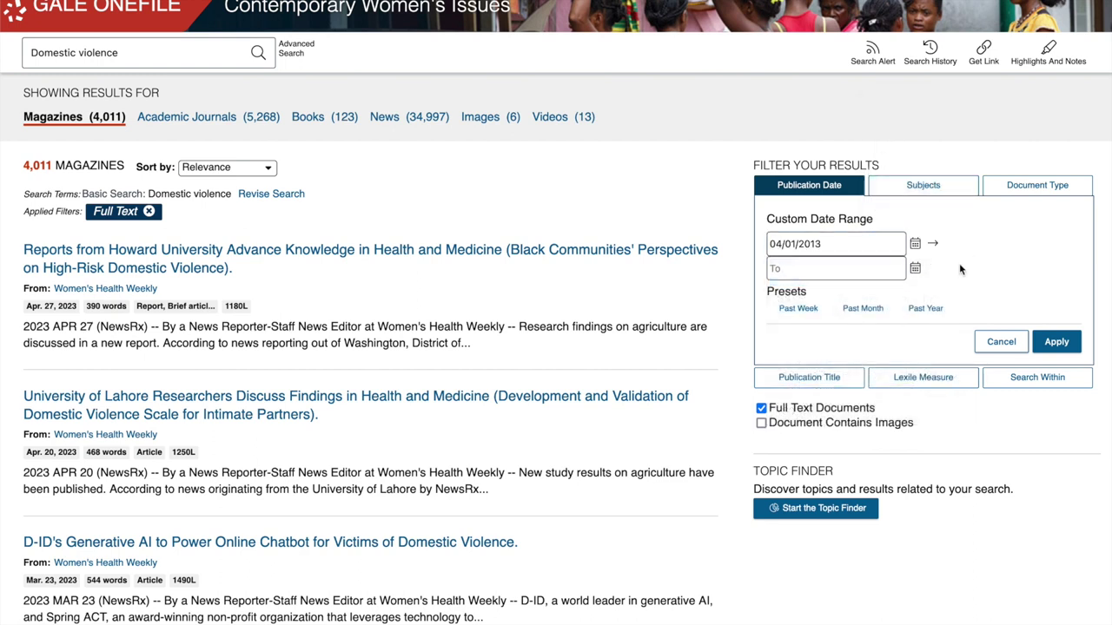
{"action": "left_click", "coordinate": [915, 269]}
{"action": "left_click", "coordinate": [846, 417]}
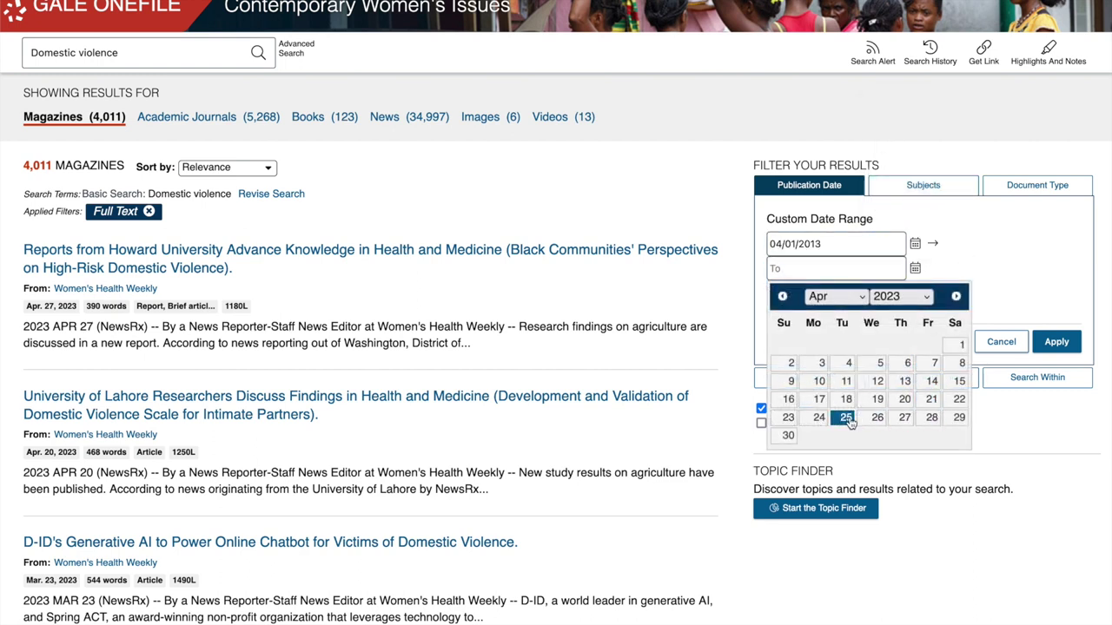
{"action": "left_click", "coordinate": [1056, 342]}
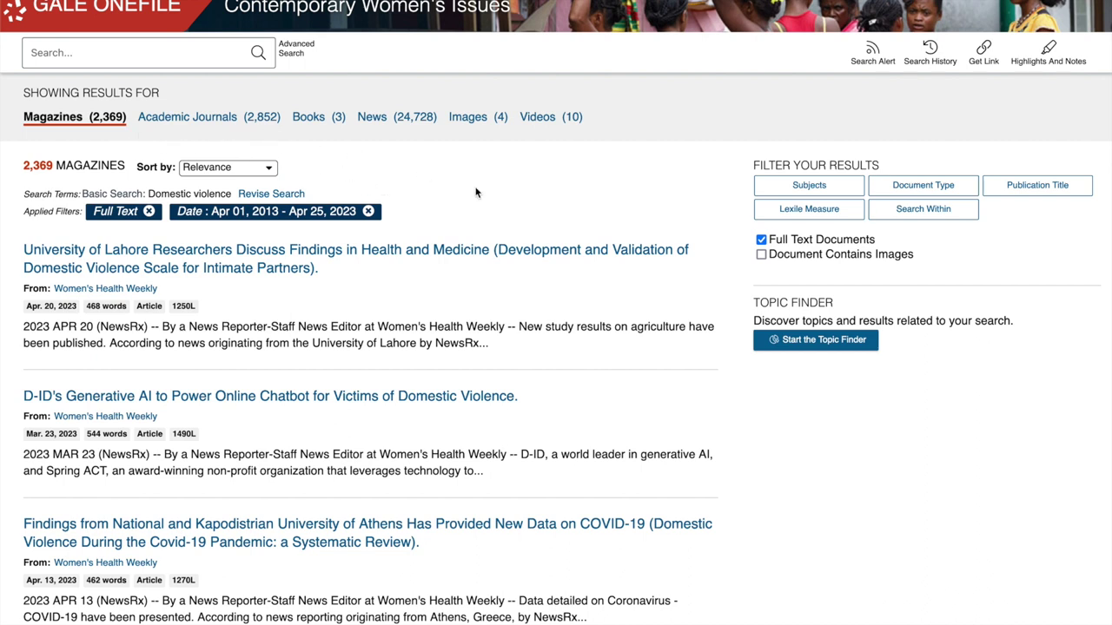
Step: Filter results to the Article document type (964), then go to Advanced Search
{"action": "left_click", "coordinate": [922, 185]}
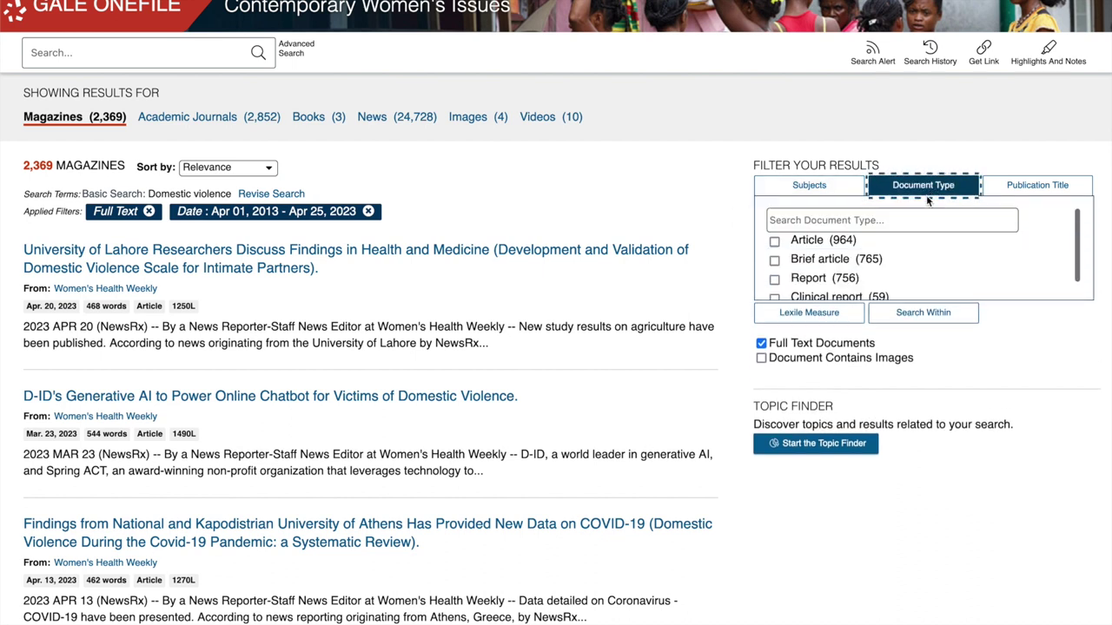
{"action": "left_click", "coordinate": [775, 242]}
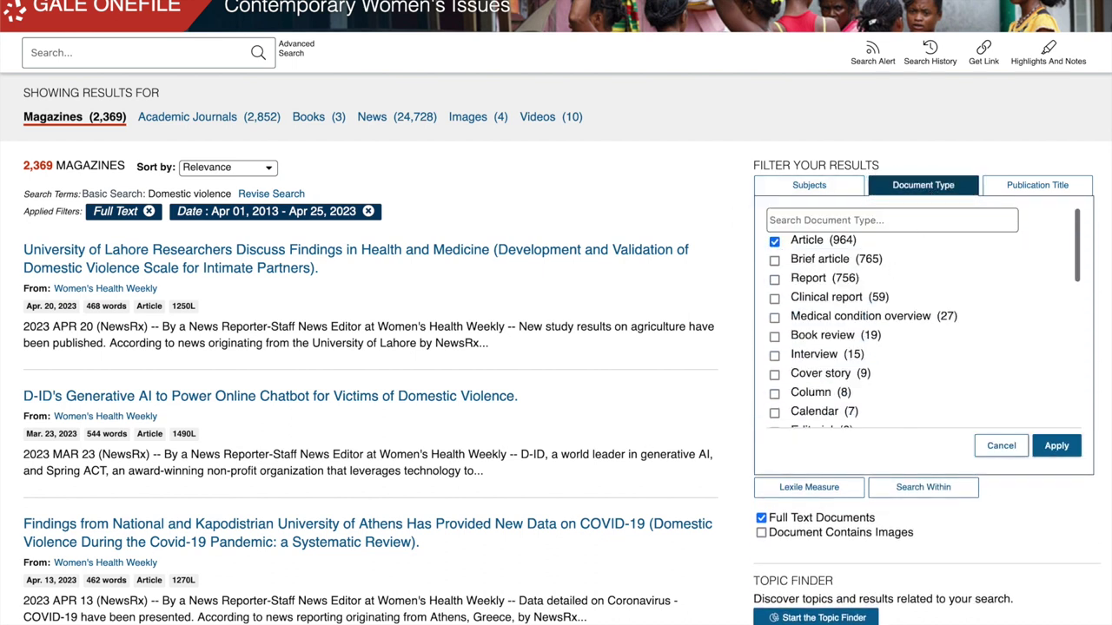
{"action": "left_click", "coordinate": [1057, 448]}
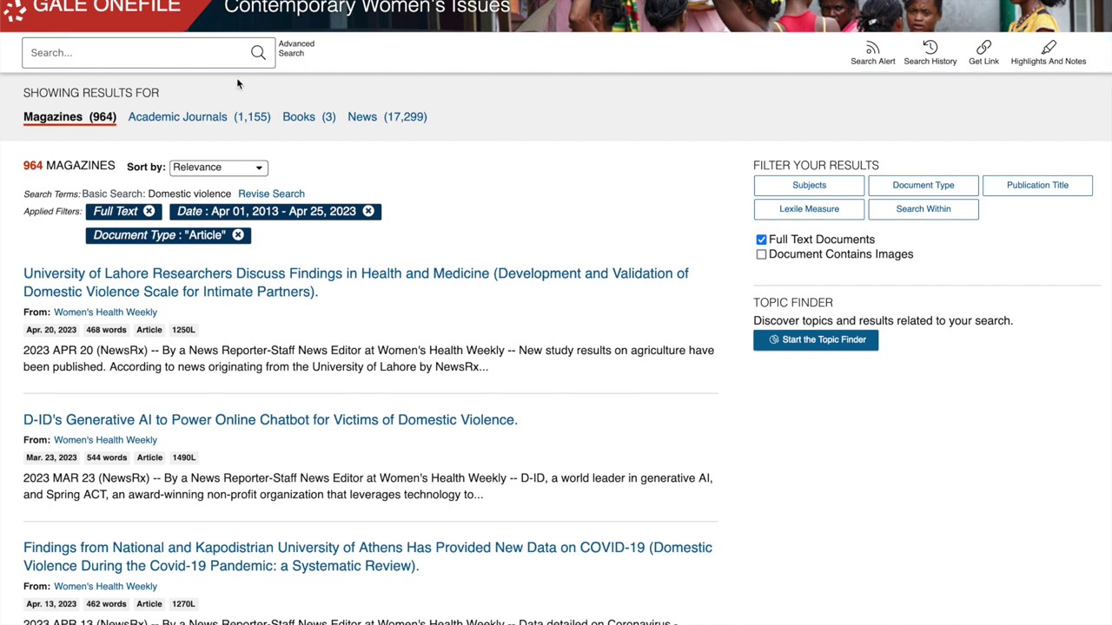
{"action": "left_click", "coordinate": [297, 49]}
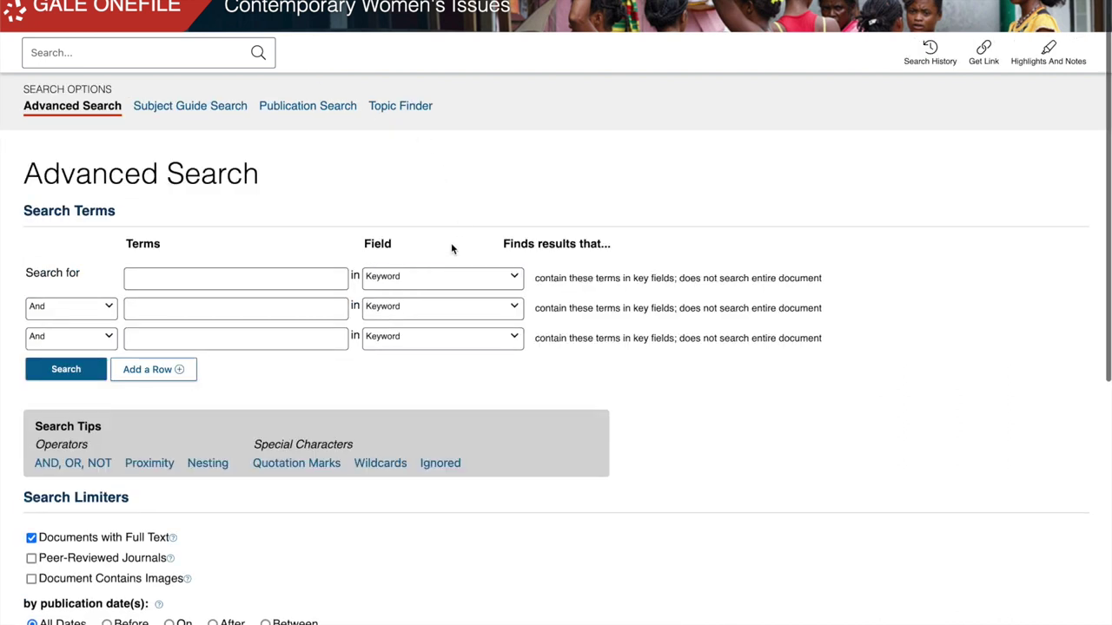
Step: Enter 'domestic violence' as the first advanced search term
{"action": "left_click", "coordinate": [214, 284]}
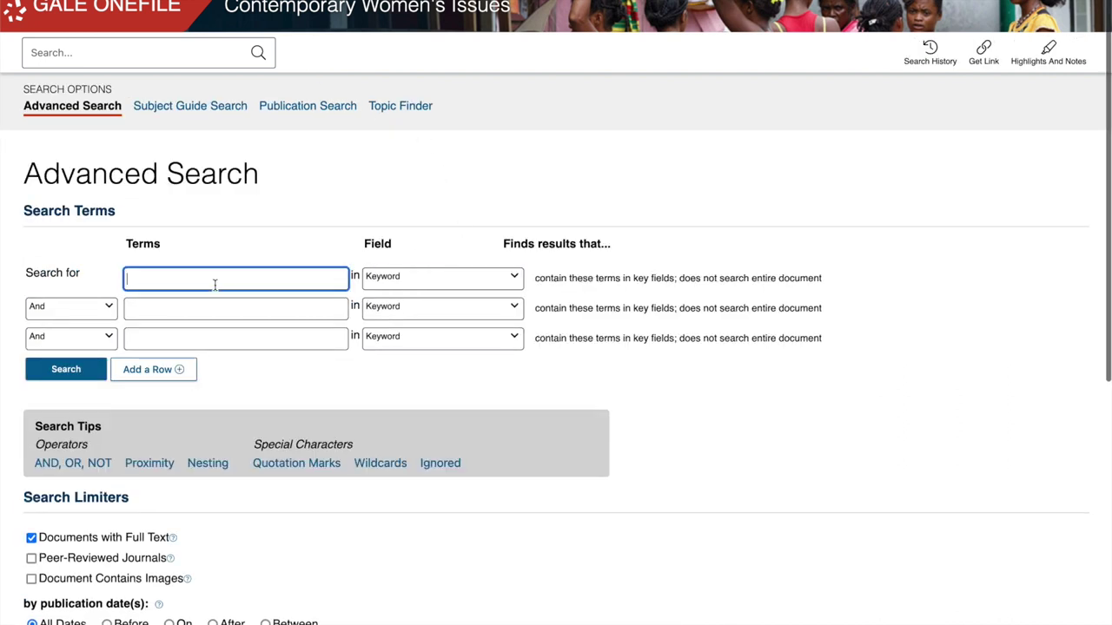
{"action": "type", "text": "Dom"}
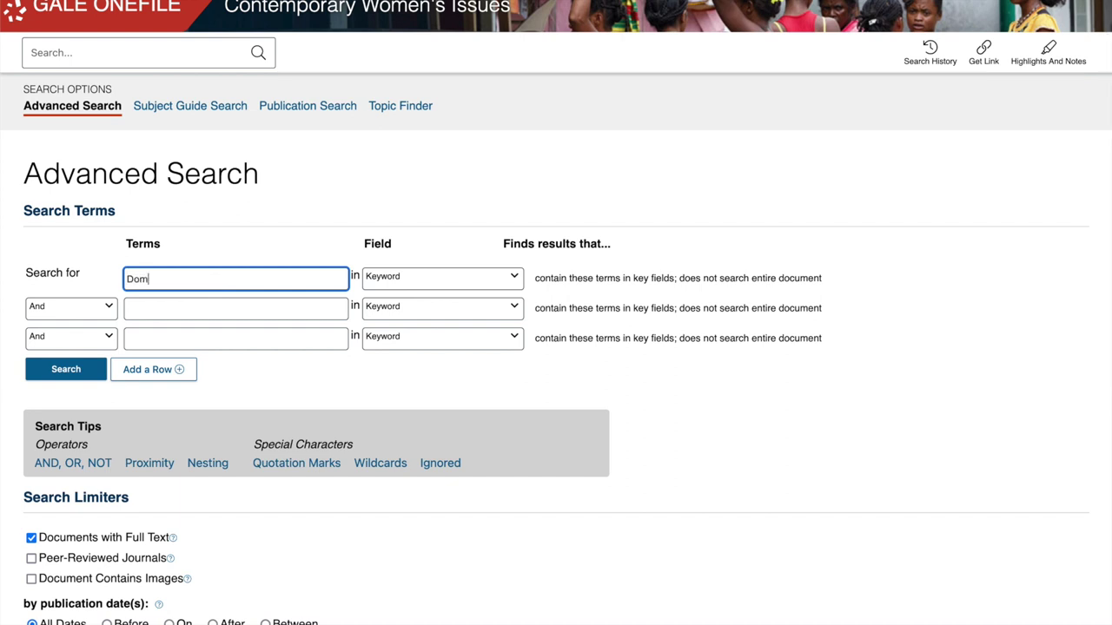
{"action": "type", "text": "e"}
{"action": "key", "text": "Down"}
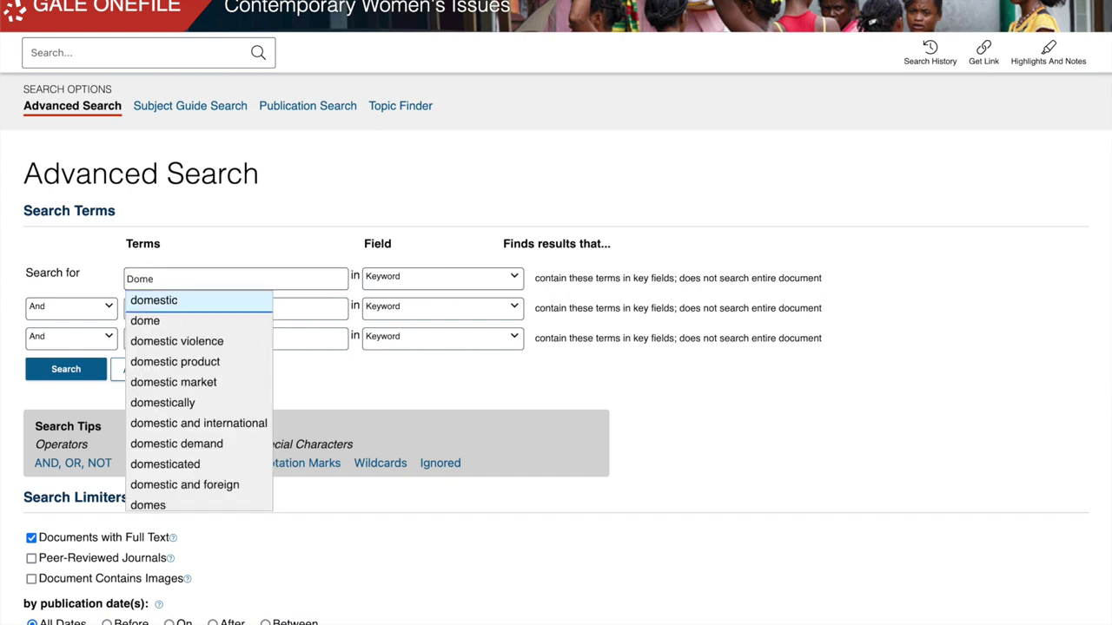
{"action": "key", "text": "Down"}
{"action": "key", "text": "Down"}
{"action": "key", "text": "Return"}
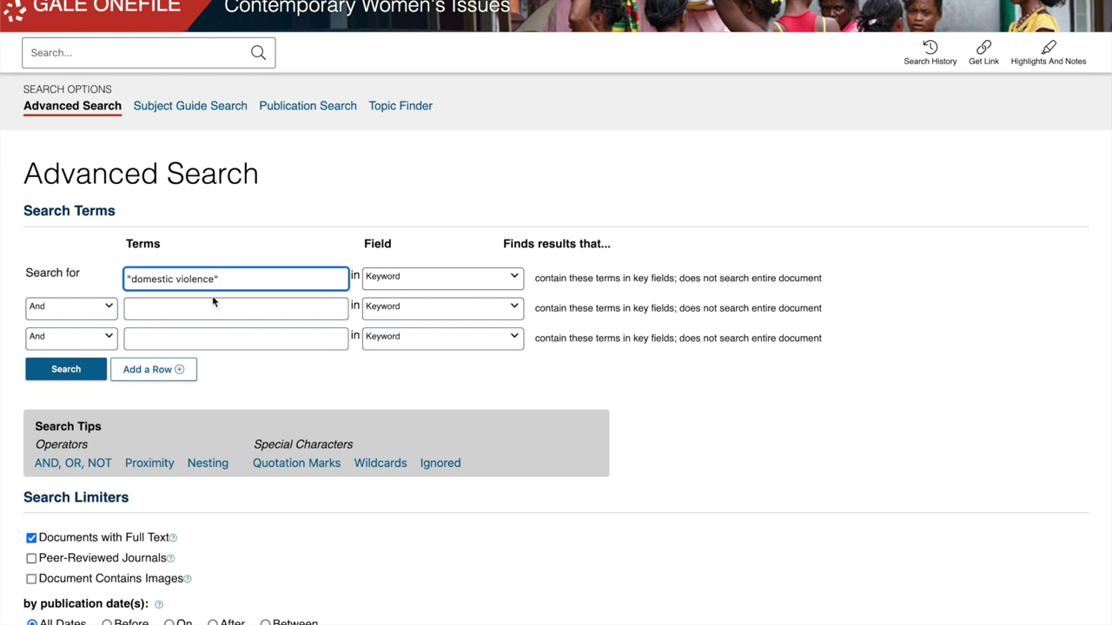
Step: Add 'intimate partner violence' as the second term and run the search
{"action": "left_click", "coordinate": [260, 315]}
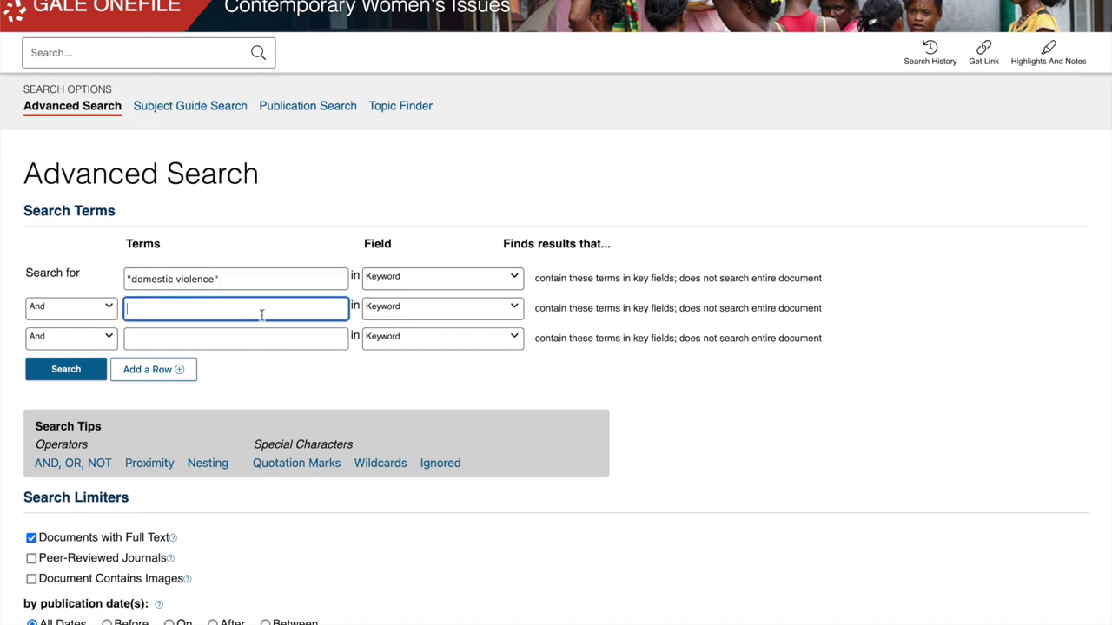
{"action": "type", "text": "intimate"}
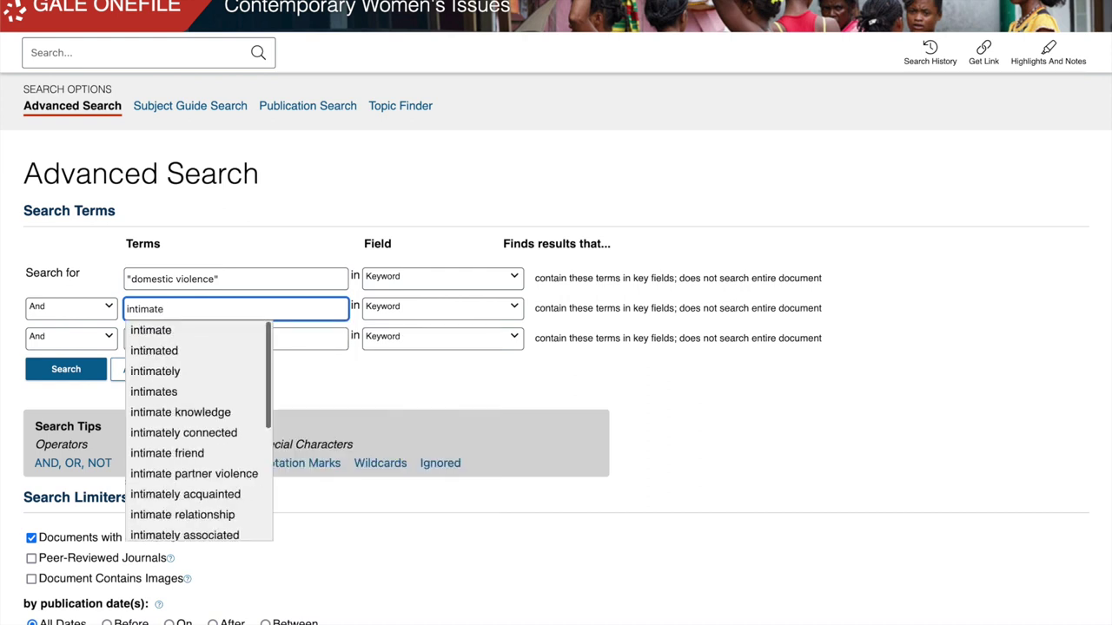
{"action": "left_click", "coordinate": [227, 475]}
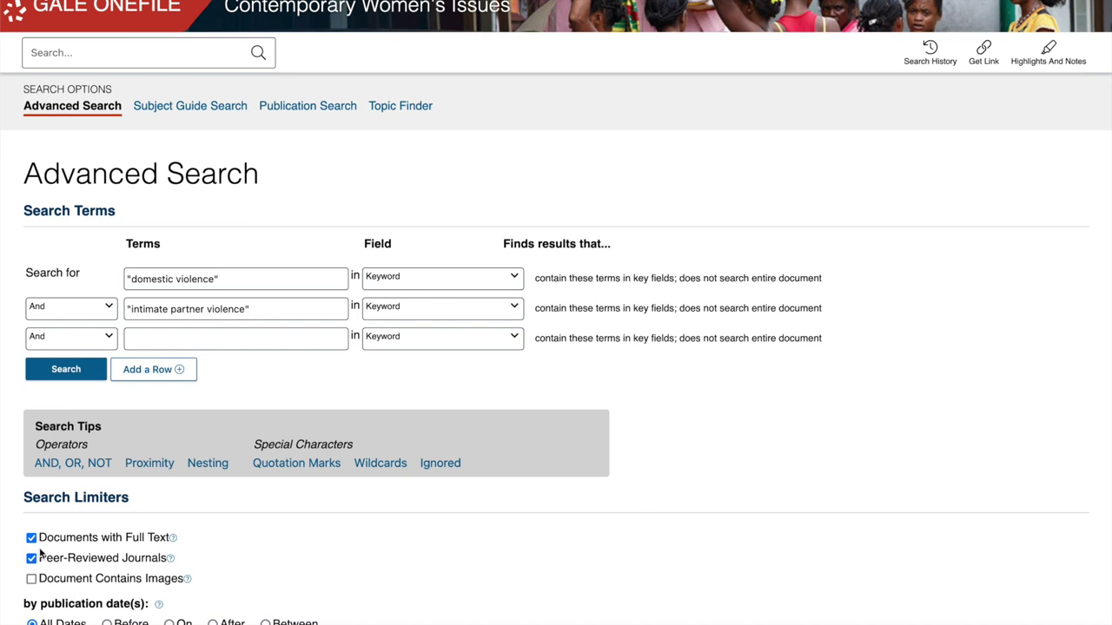
{"action": "scroll", "coordinate": [358, 560], "scroll_direction": "down", "scroll_amount": 2}
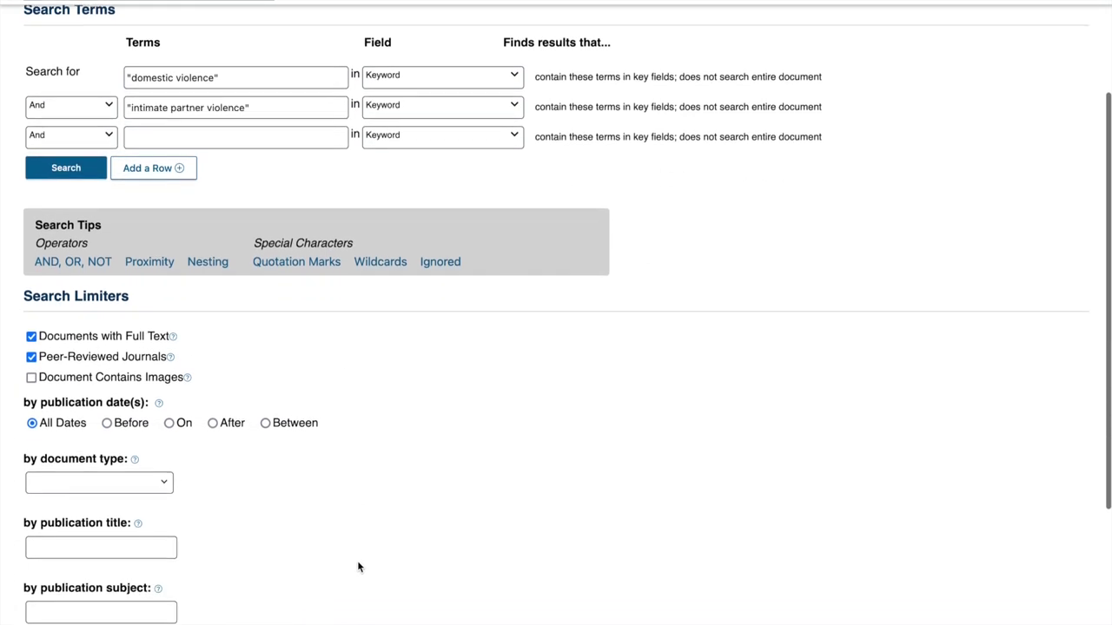
{"action": "scroll", "coordinate": [358, 567], "scroll_direction": "down", "scroll_amount": 3}
{"action": "scroll", "coordinate": [356, 567], "scroll_direction": "up", "scroll_amount": 5}
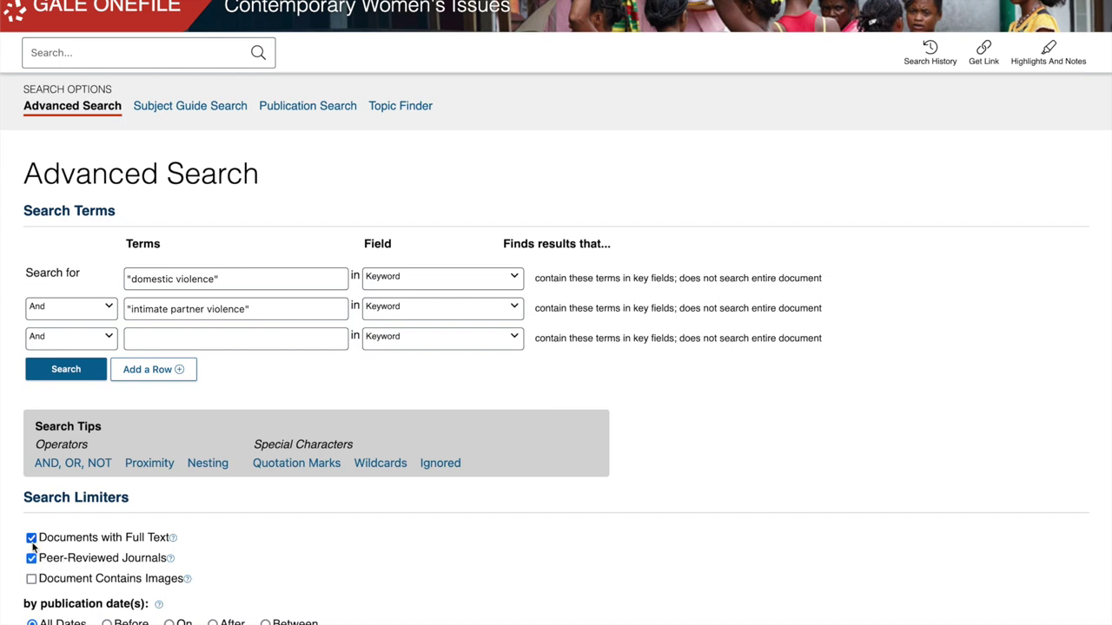
{"action": "left_click", "coordinate": [60, 372]}
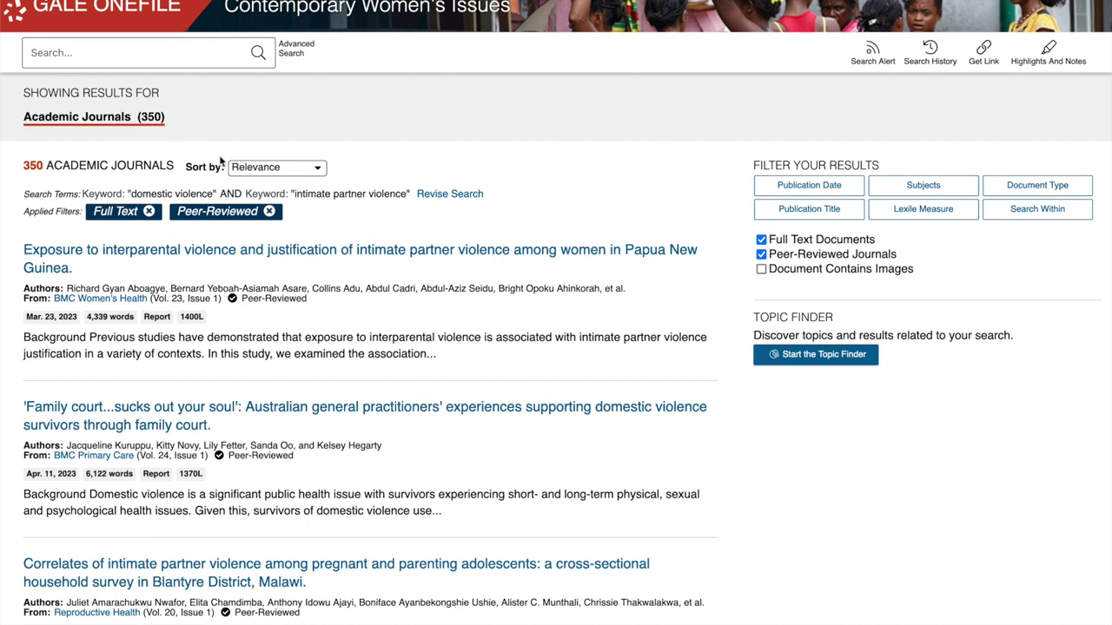
Step: Open the Publication Date filter for the combined-term search results
{"action": "left_click", "coordinate": [834, 185]}
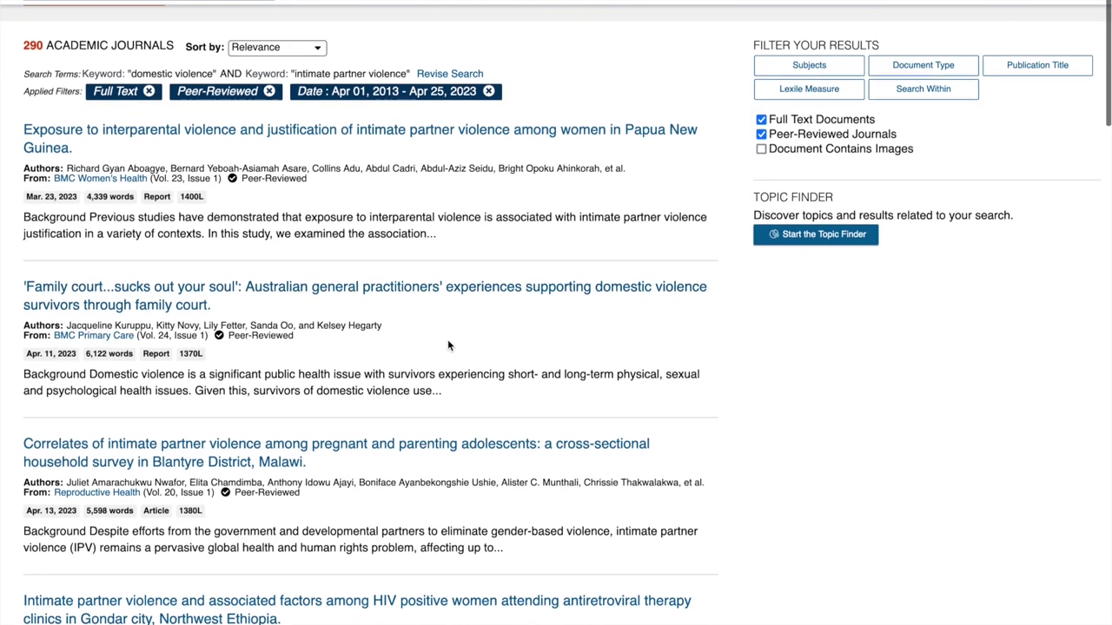
{"action": "scroll", "coordinate": [449, 346], "scroll_direction": "down", "scroll_amount": 1}
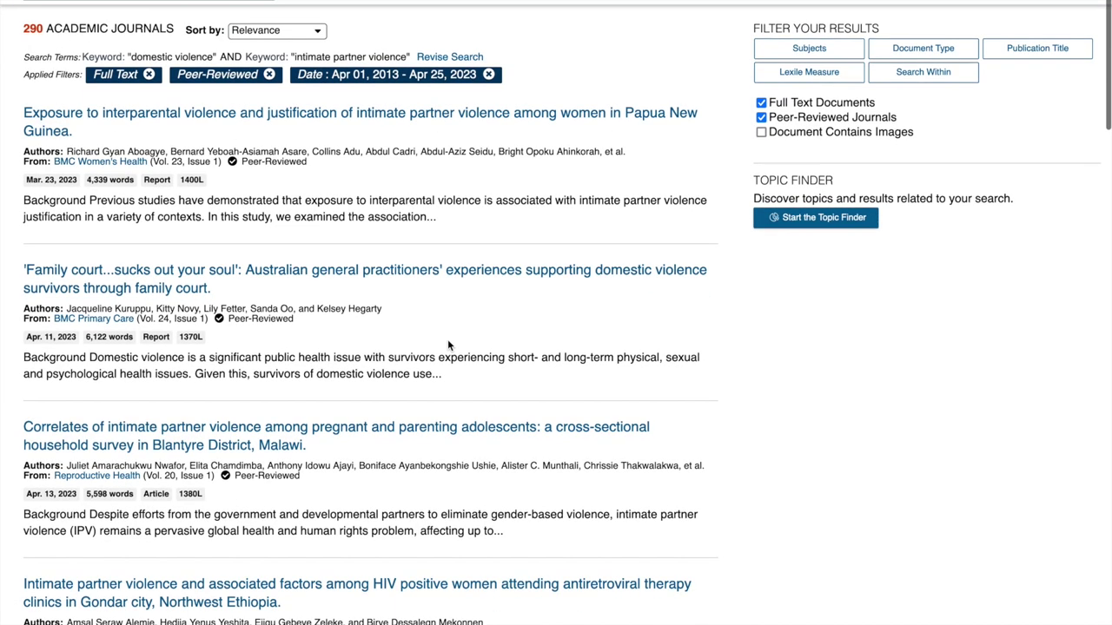
{"action": "scroll", "coordinate": [448, 346], "scroll_direction": "down", "scroll_amount": 1}
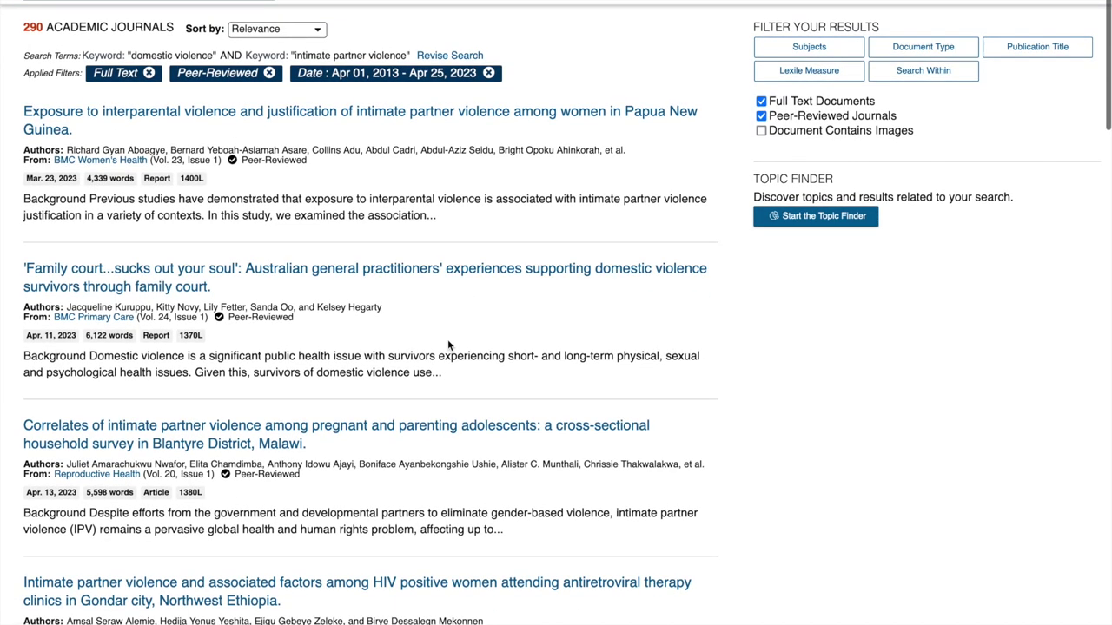
{"action": "scroll", "coordinate": [448, 345], "scroll_direction": "down", "scroll_amount": 3}
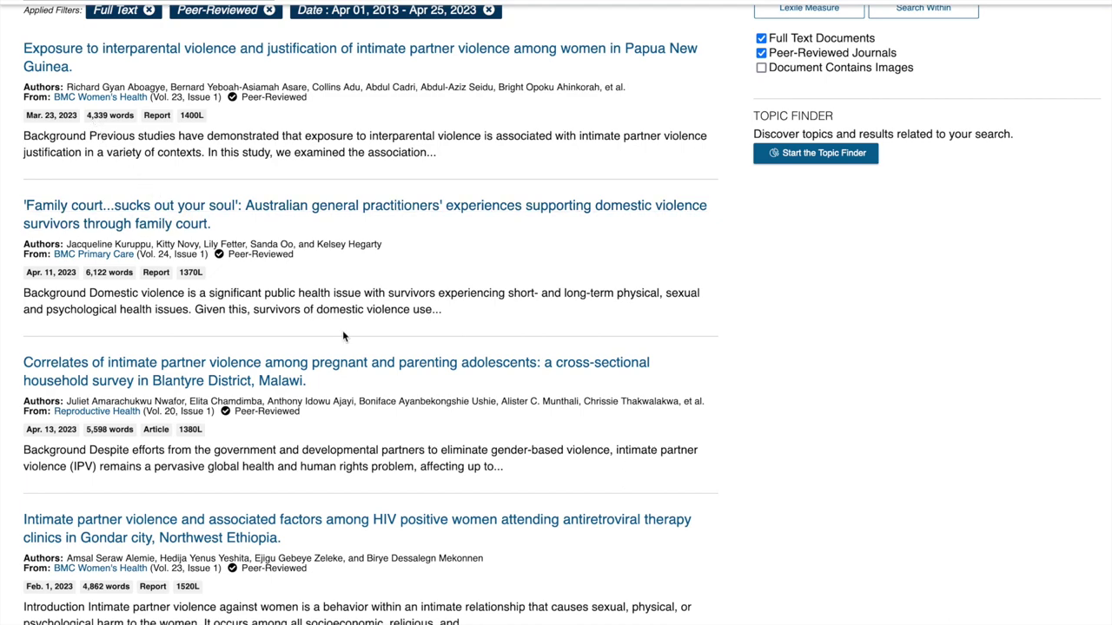
Step: Open the article 'Australian women's perspectives of routine enquiry into domestic violence before and after birth.'
{"action": "scroll", "coordinate": [440, 406], "scroll_direction": "down", "scroll_amount": 3}
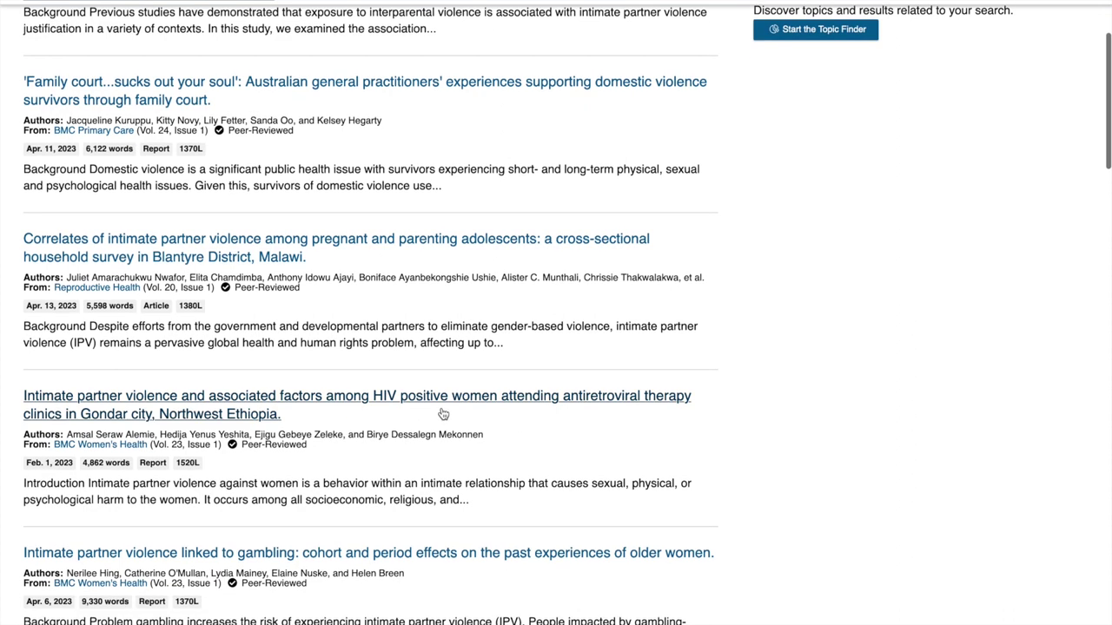
{"action": "scroll", "coordinate": [441, 408], "scroll_direction": "down", "scroll_amount": 1}
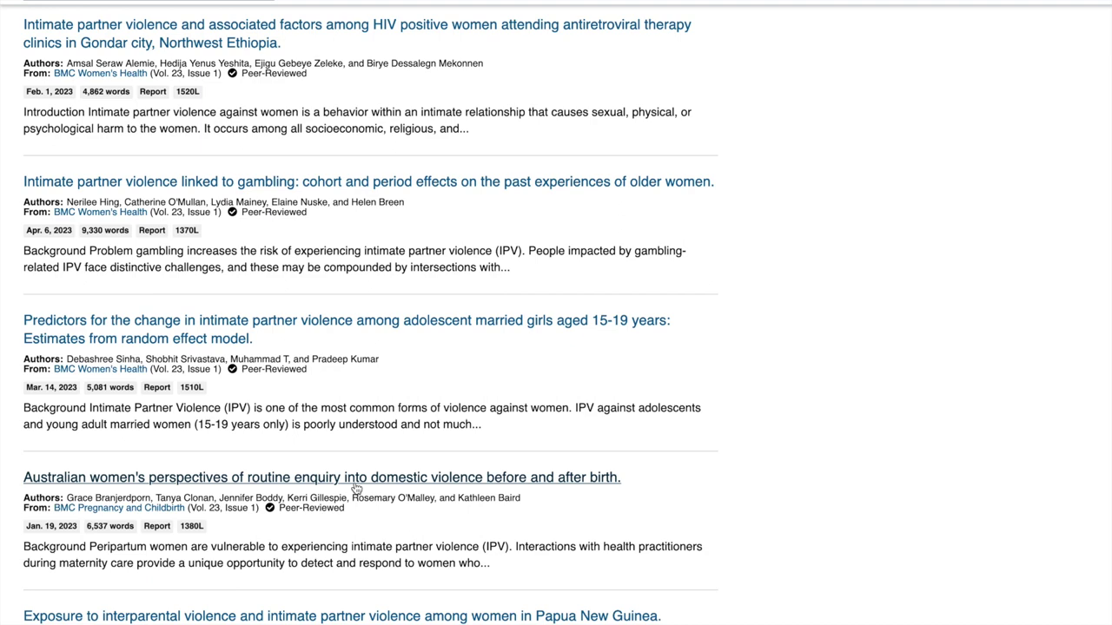
{"action": "left_click", "coordinate": [356, 478]}
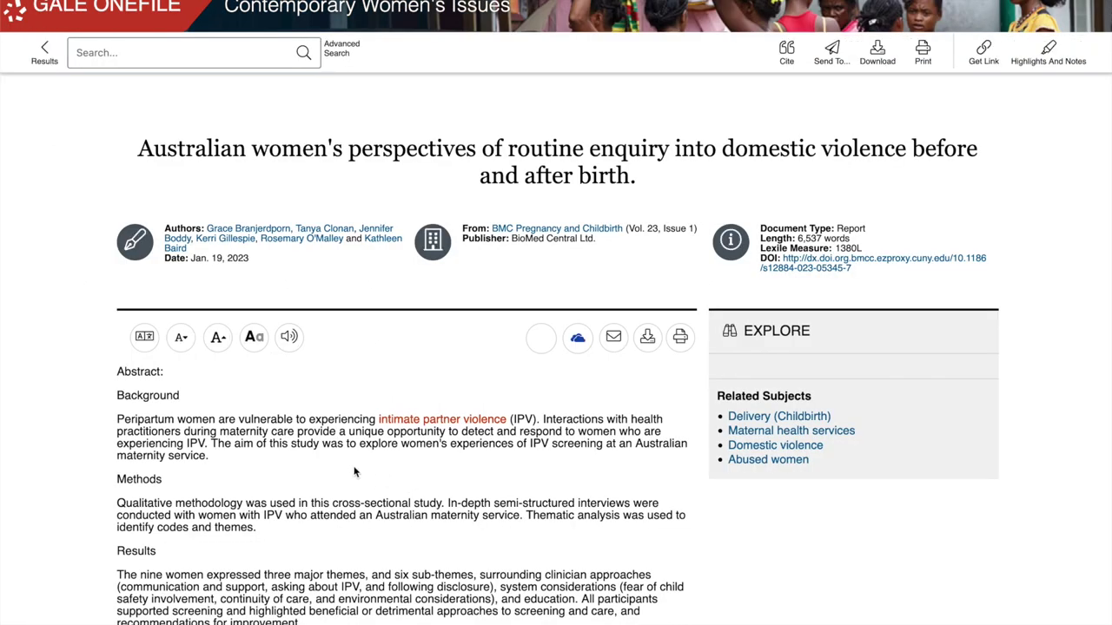
Step: Review the abstract and download the Australian women's perspectives article as a PDF
{"action": "scroll", "coordinate": [347, 467], "scroll_direction": "down", "scroll_amount": 3}
{"action": "scroll", "coordinate": [348, 469], "scroll_direction": "up", "scroll_amount": 3}
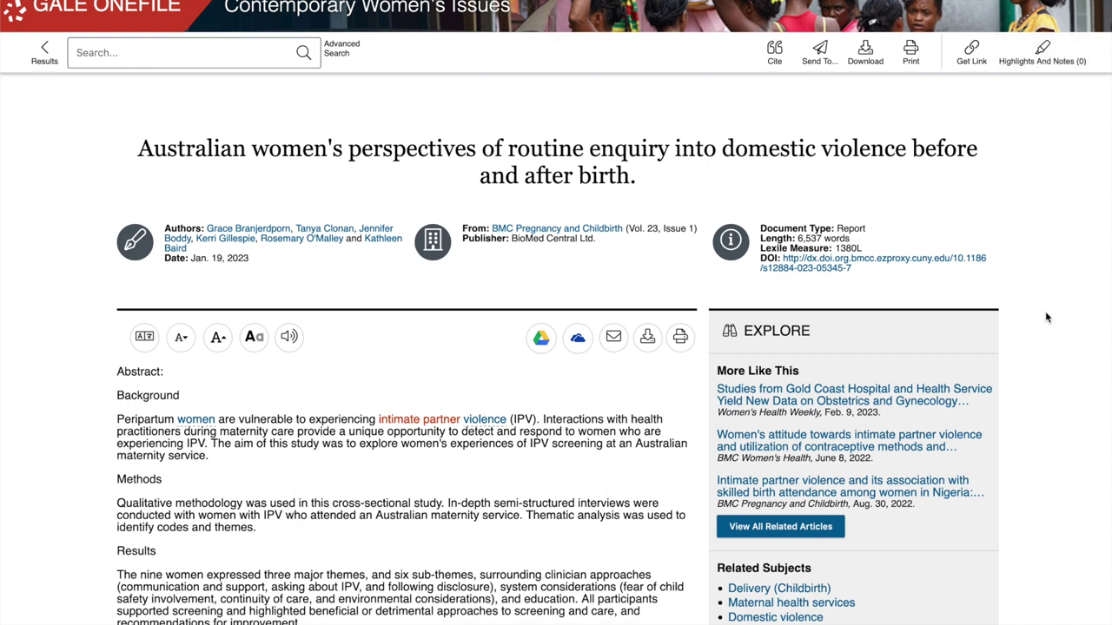
{"action": "scroll", "coordinate": [1043, 317], "scroll_direction": "down", "scroll_amount": 3}
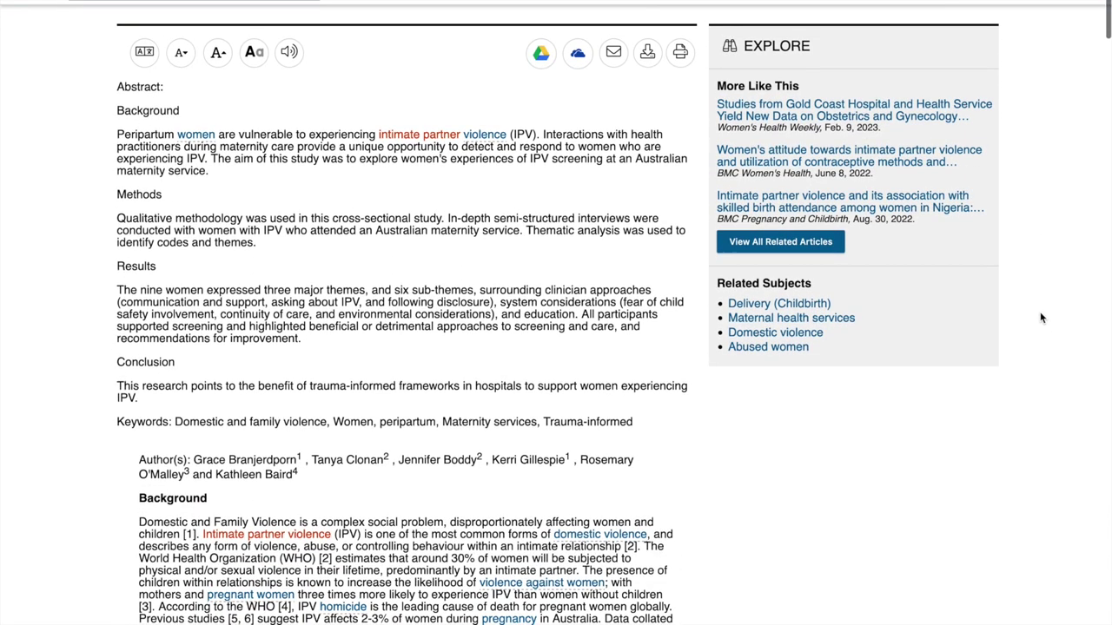
{"action": "scroll", "coordinate": [1039, 312], "scroll_direction": "up", "scroll_amount": 5}
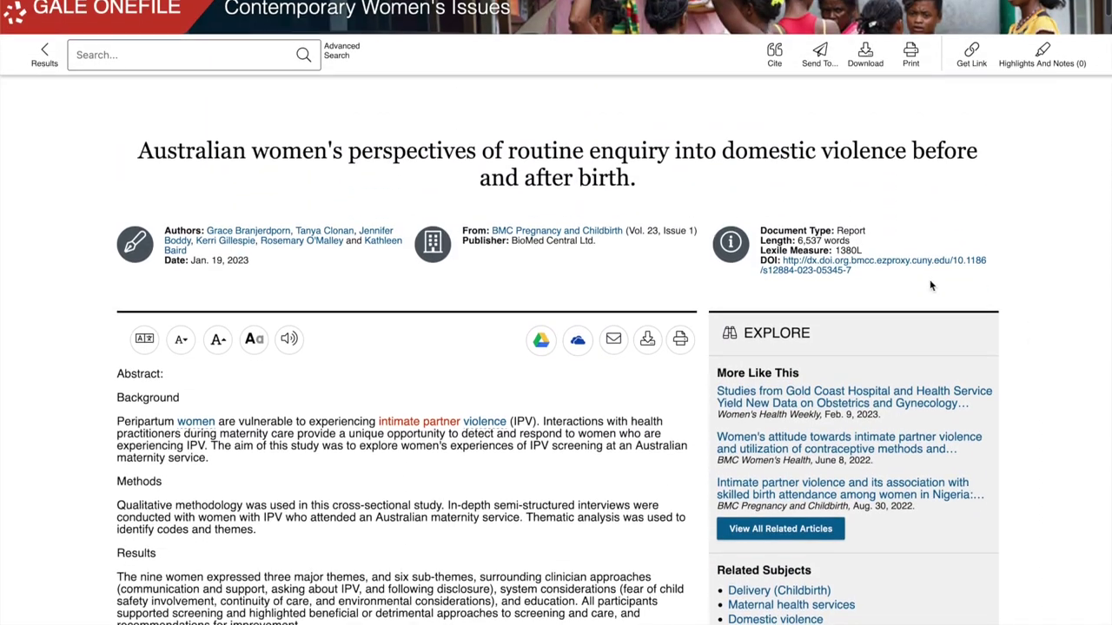
{"action": "left_click", "coordinate": [648, 339]}
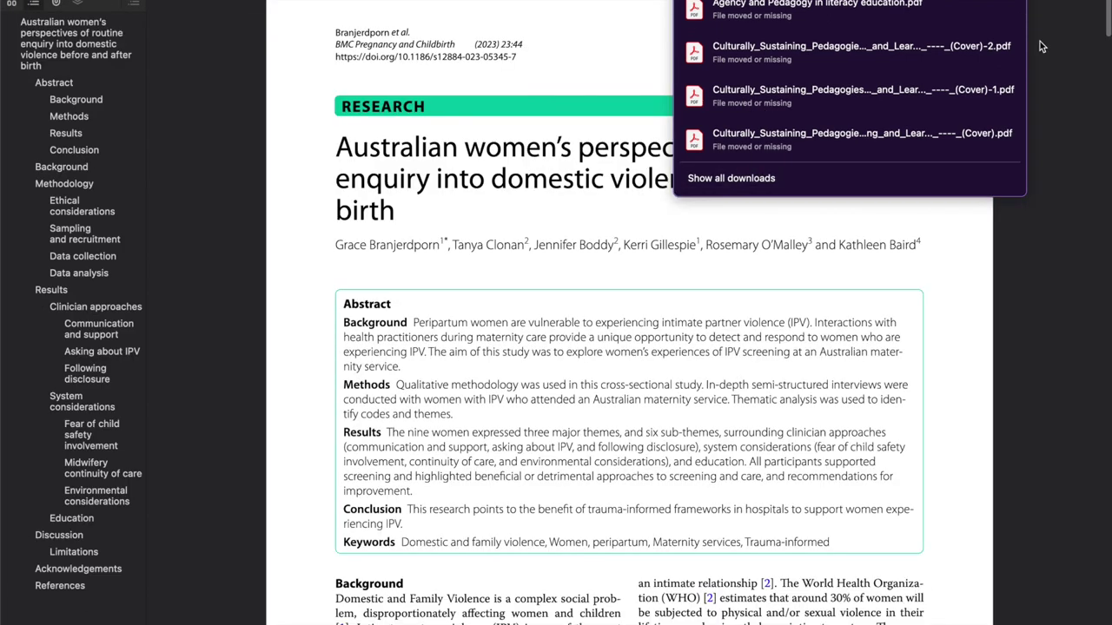
Step: Open the downloaded PDF and bring up Save As named Australian_womens_perspectives on the Desktop
{"action": "left_click", "coordinate": [1057, 61]}
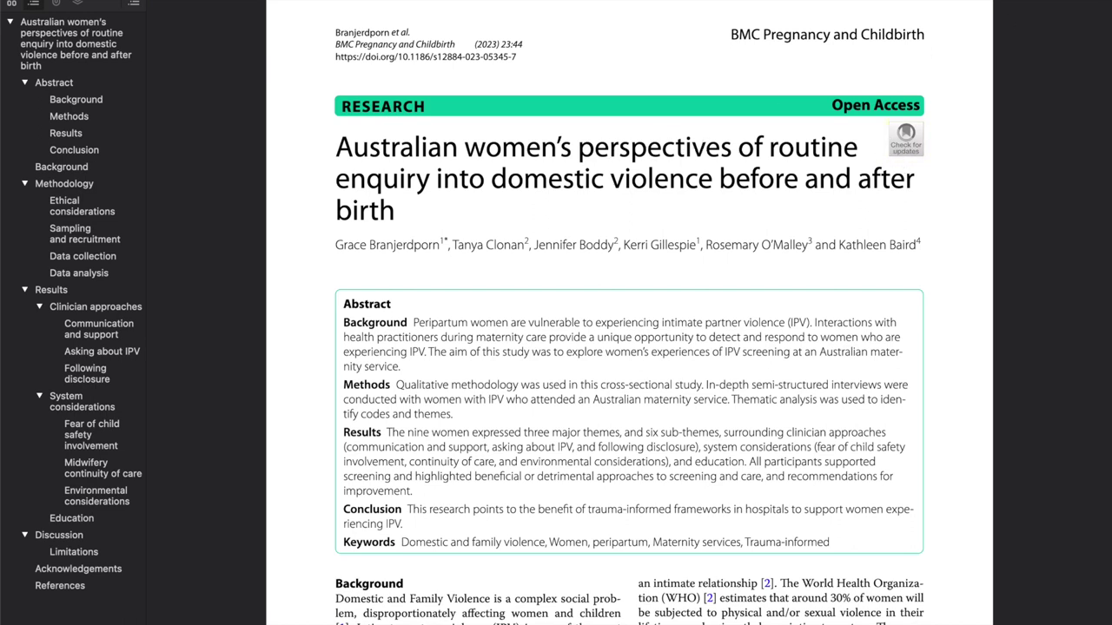
{"action": "key", "text": "super+shift+s"}
{"action": "left_click", "coordinate": [977, 251]}
{"action": "left_click", "coordinate": [1040, 2]}
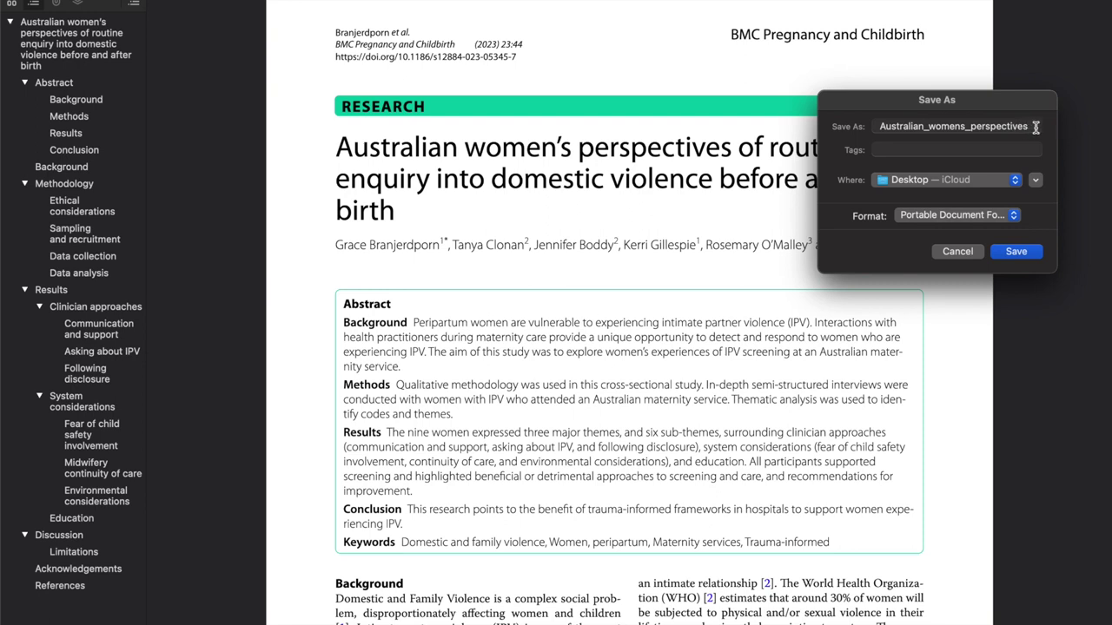
Step: Save the PDF as Australian_womens_perspectives to the iCloud Desktop
{"action": "left_click", "coordinate": [1018, 252]}
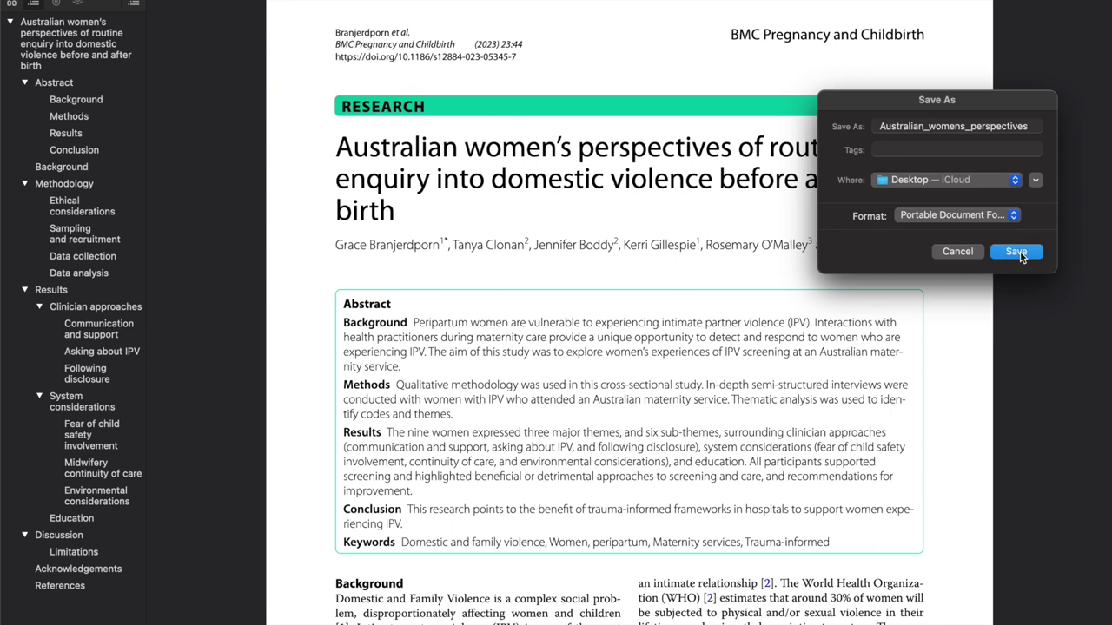